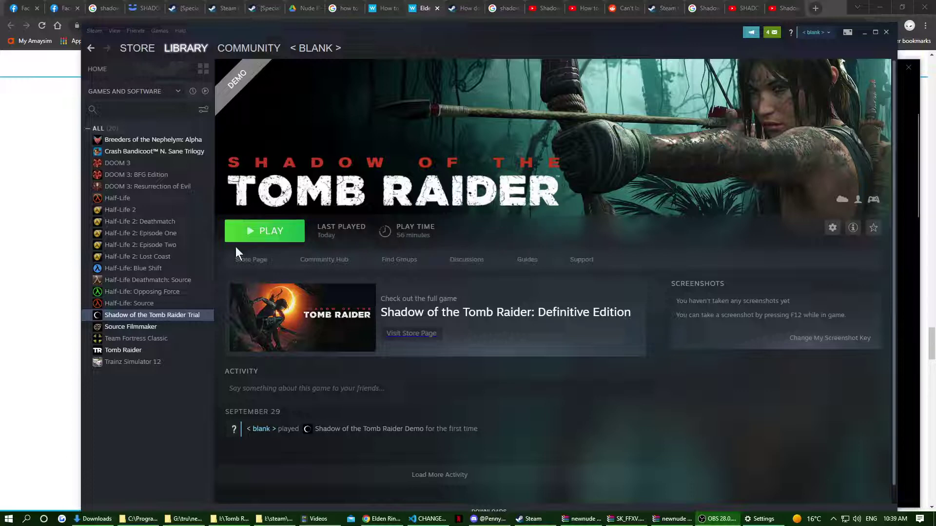
- Open the context menu for Shadow of the Tomb Raider Trial in the Steam library
right_click(162, 315)
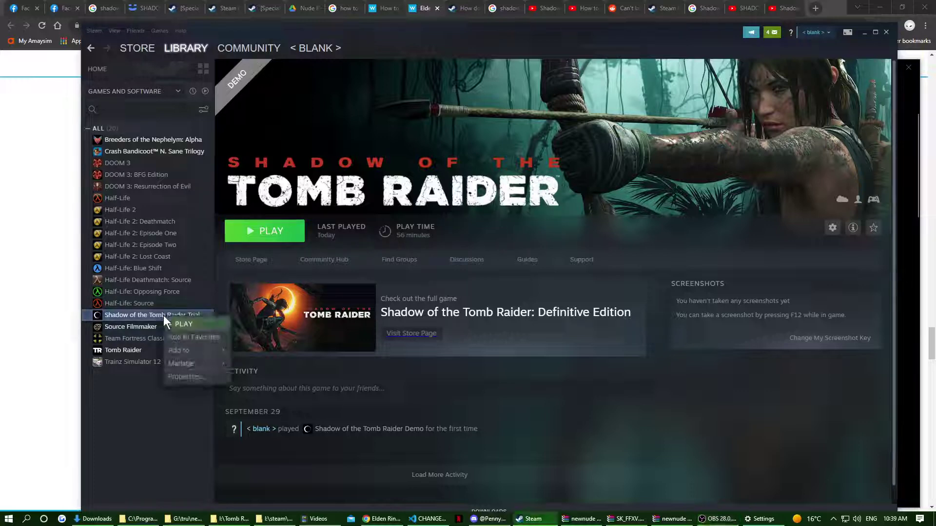
- Confirm the Trial's language is Deutsch (German) in its Properties, then launch the game
left_click(172, 379)
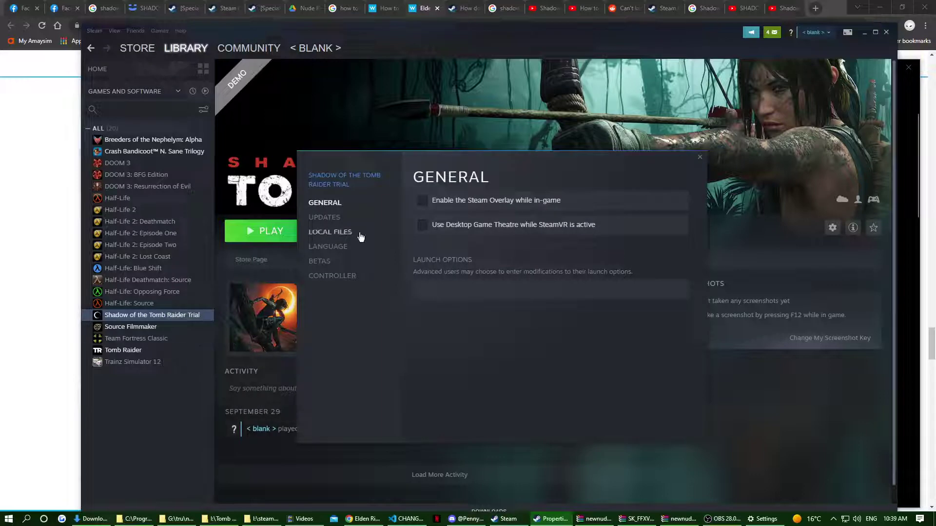
left_click(330, 248)
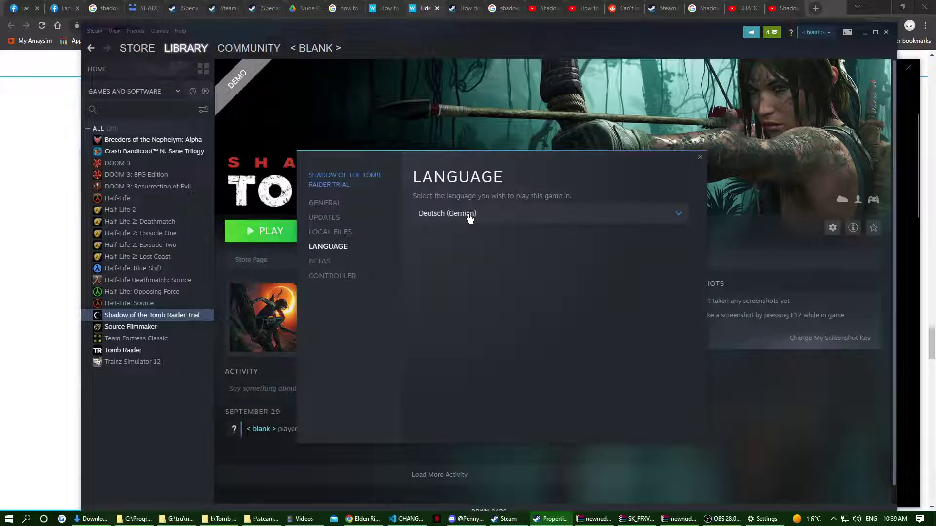
left_click(699, 157)
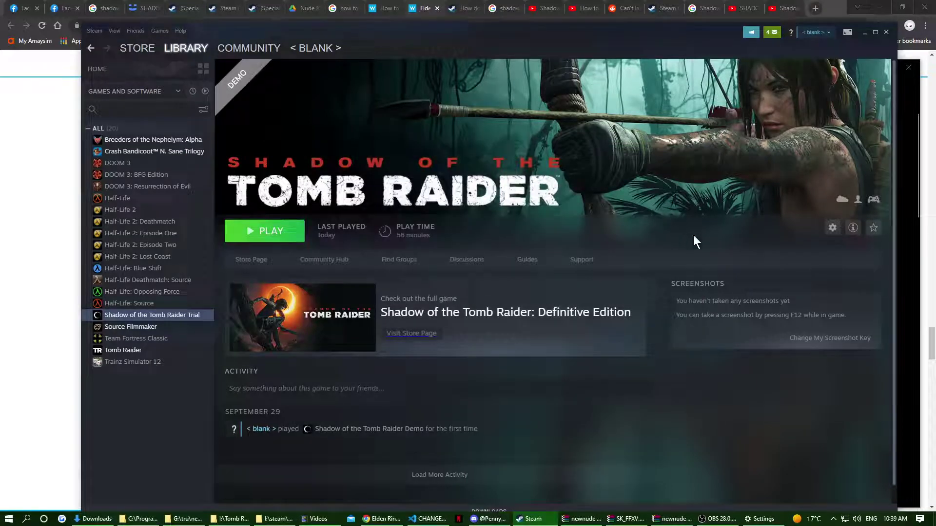
left_click(281, 234)
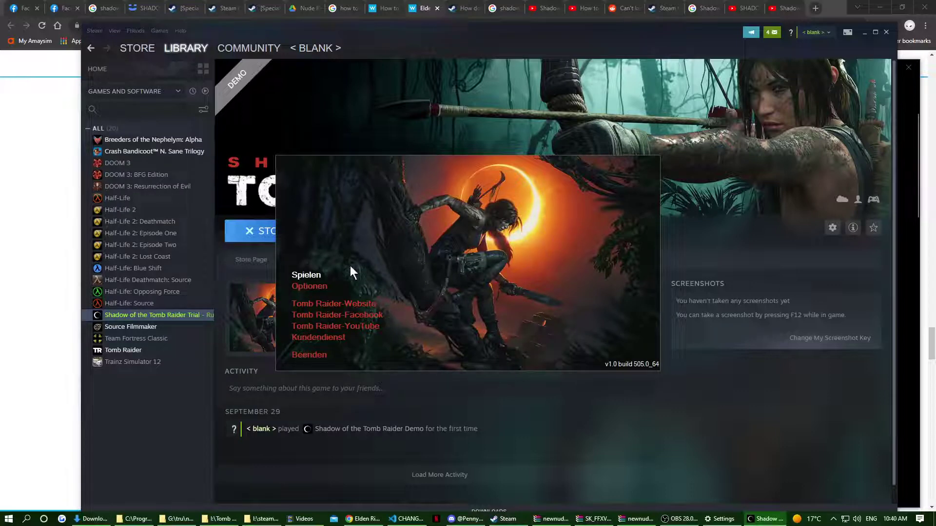
- Start the game with Spielen and dismiss the trial welcome panel with WEITER
left_click(315, 273)
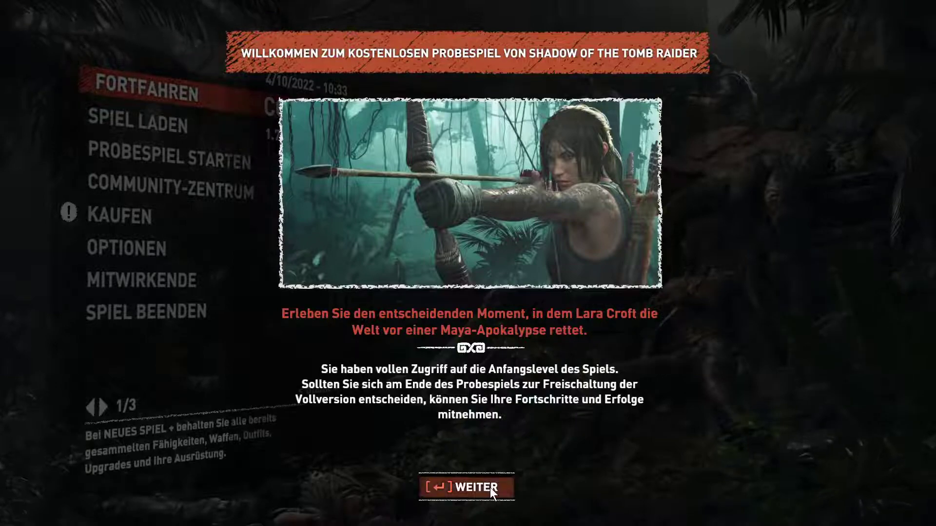
left_click(468, 487)
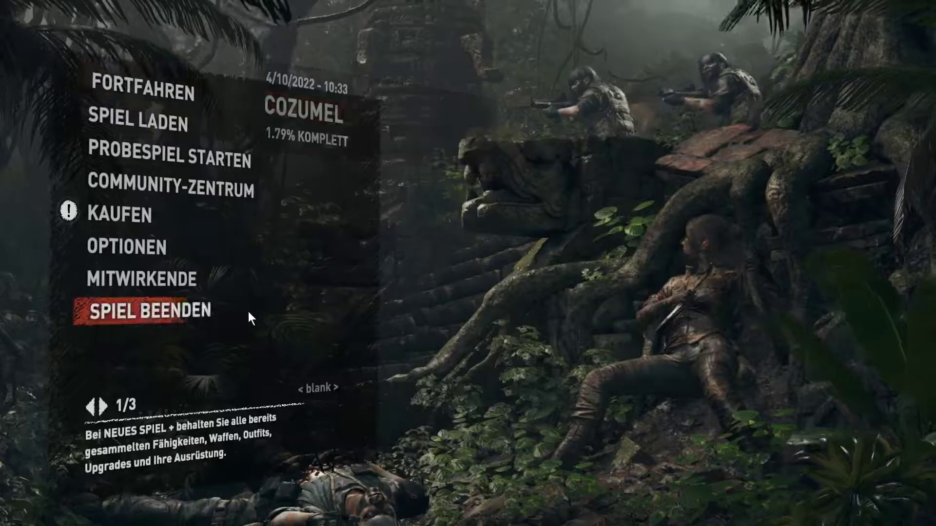
- Set Audiosprache and Textsprache to English under Audio und Sprache and confirm the change
left_click(136, 251)
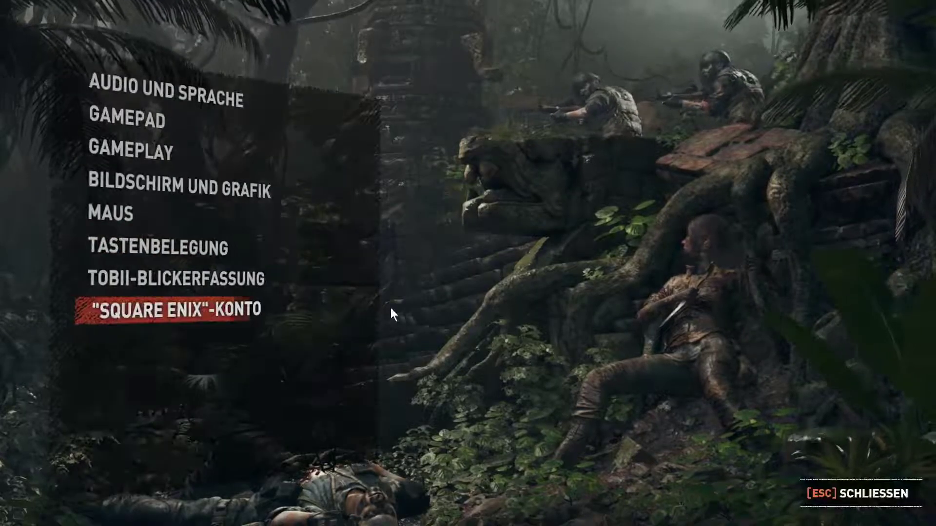
left_click(152, 87)
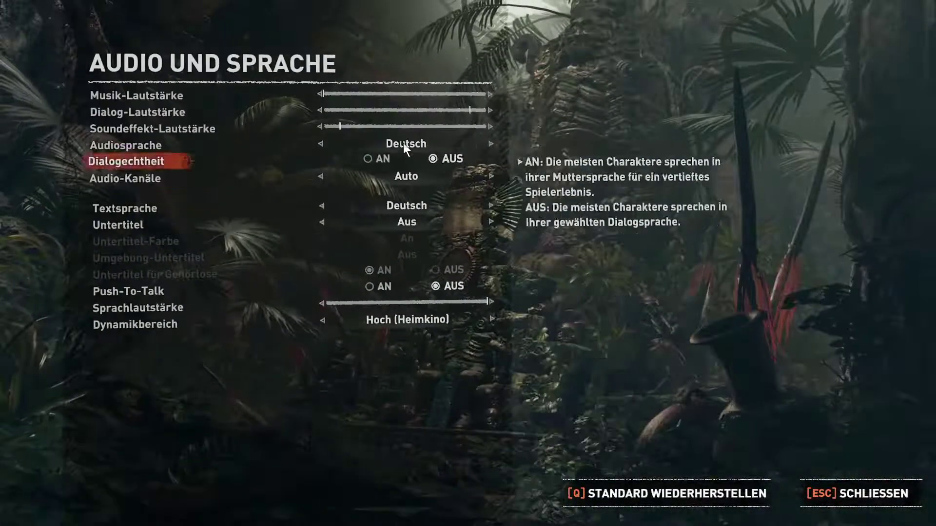
left_click(320, 143)
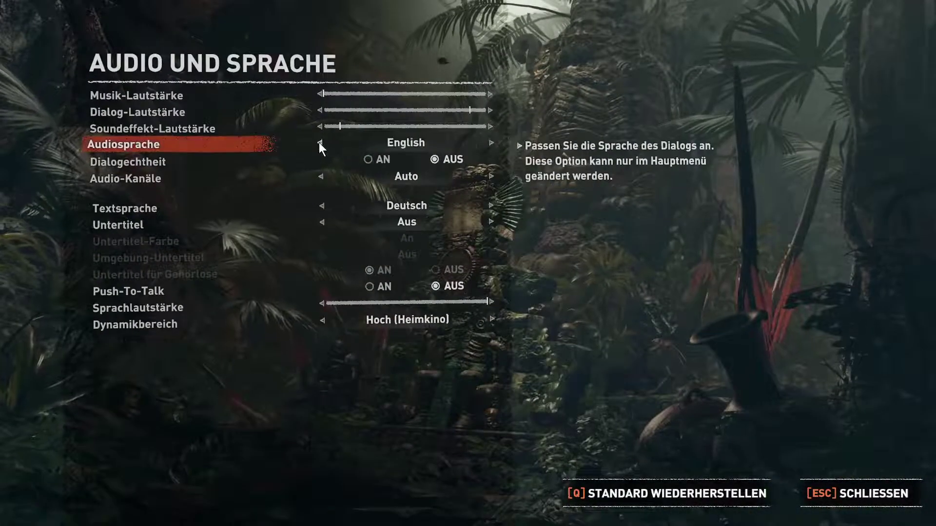
left_click(321, 204)
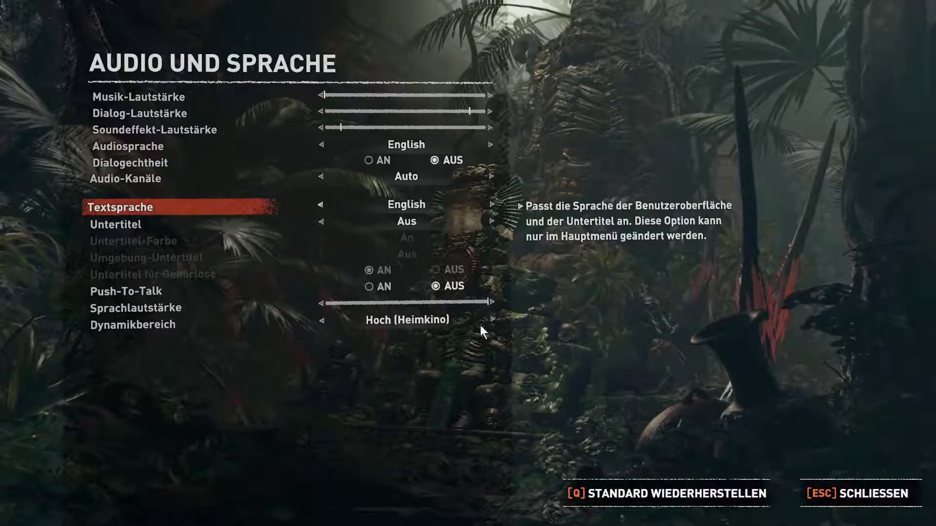
left_click(849, 496)
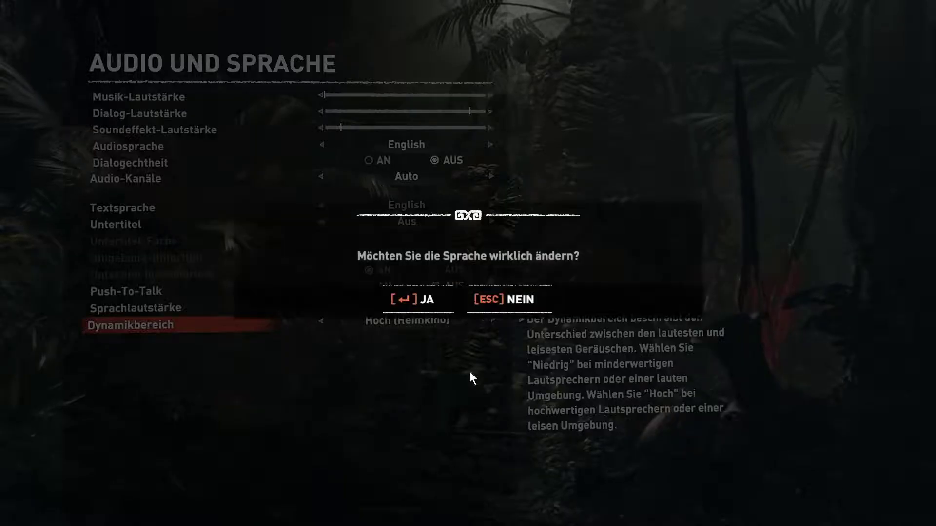
left_click(417, 303)
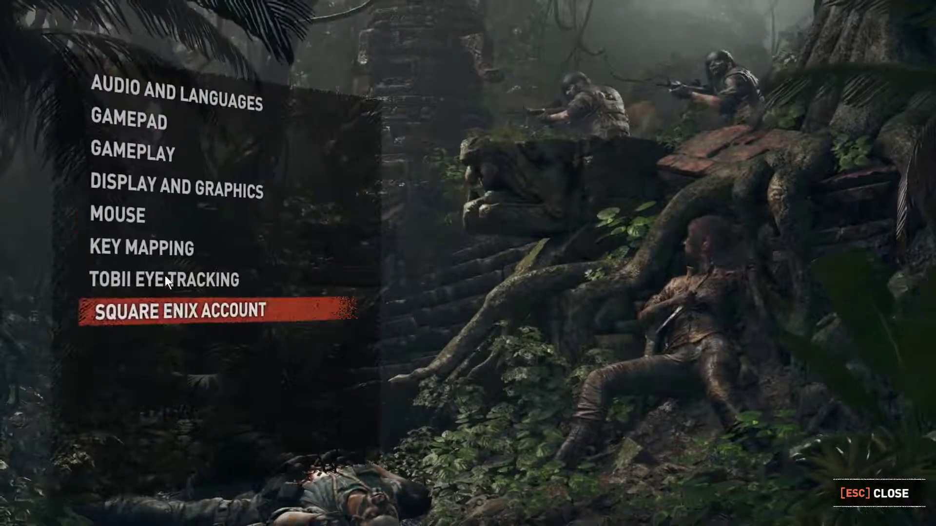
- Continue the Cozumel save in English, then exit back to the main menu
left_click(859, 491)
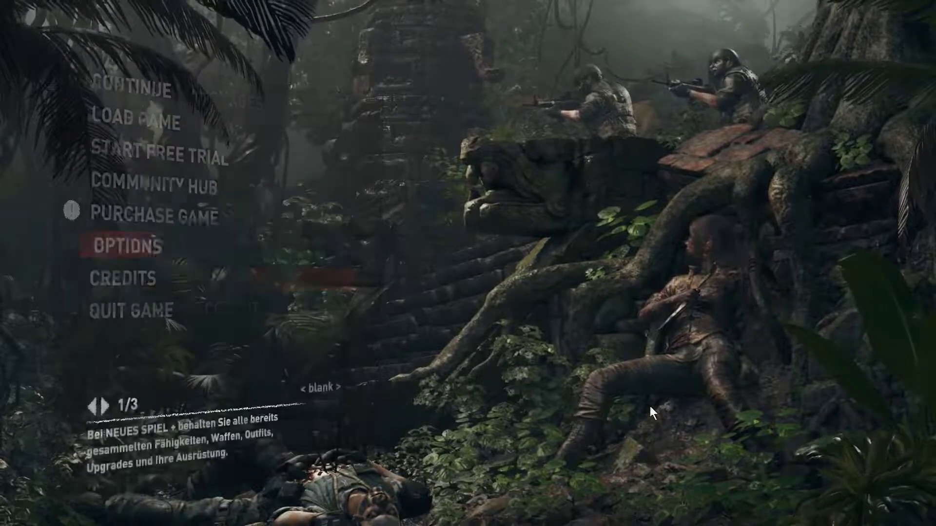
left_click(177, 93)
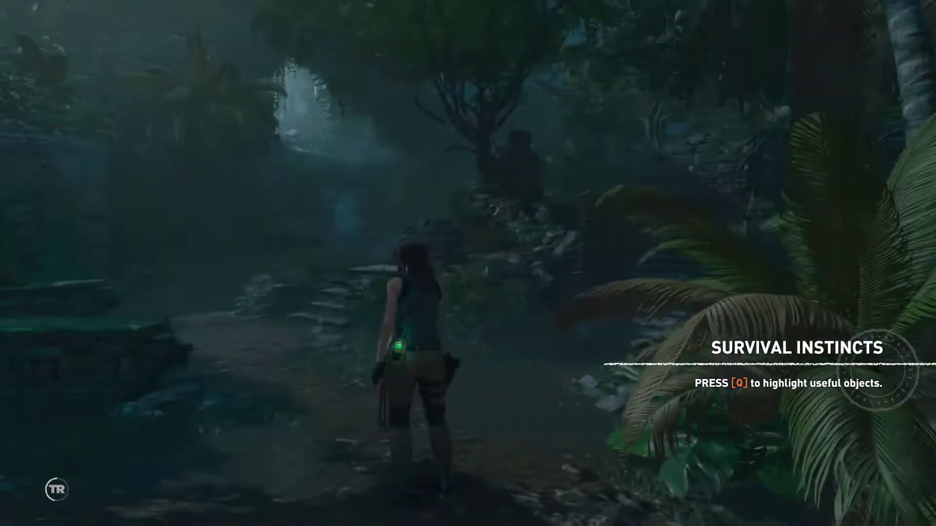
key("Escape")
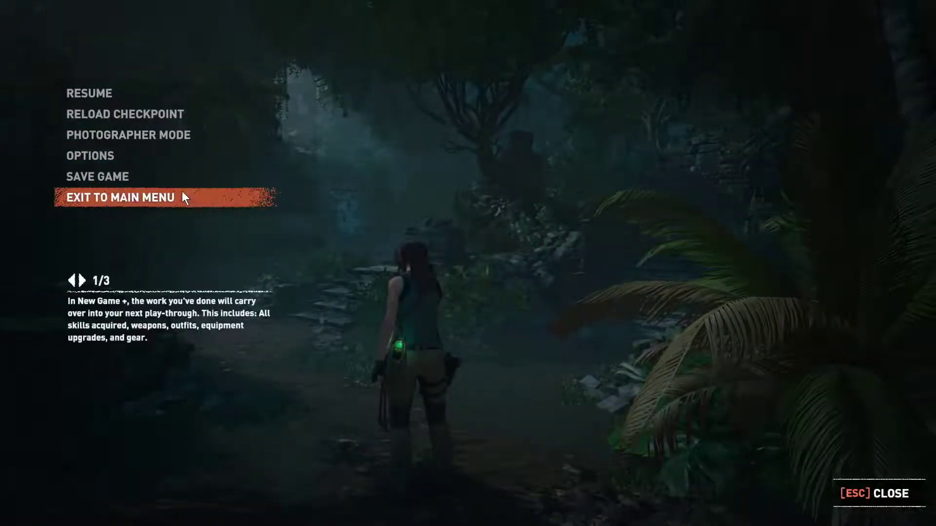
left_click(154, 195)
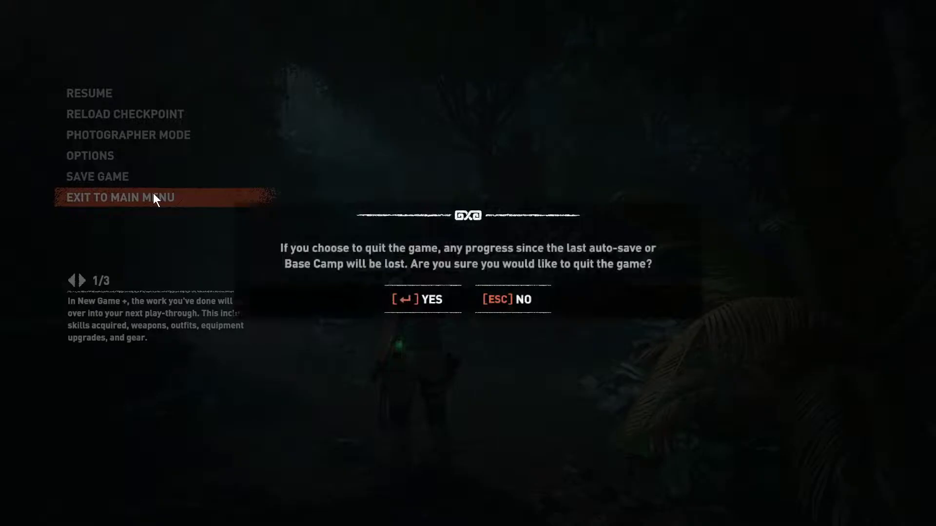
left_click(409, 295)
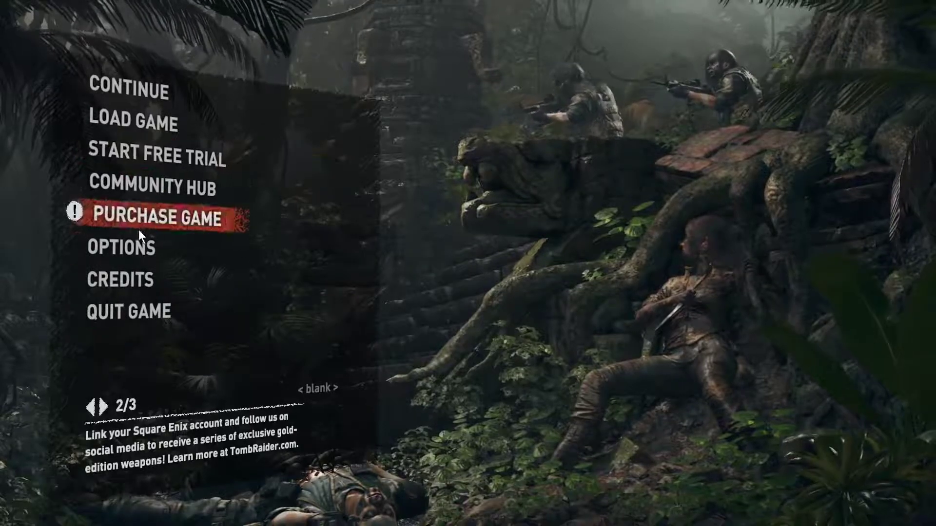
- Set Voice-Over and Text Language to Deutsch in Audio and Languages and confirm
left_click(131, 249)
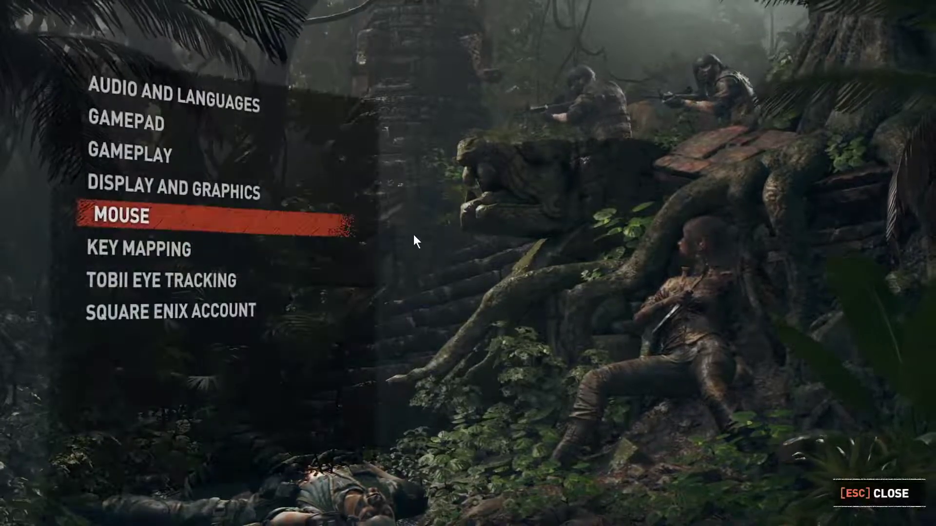
left_click(151, 92)
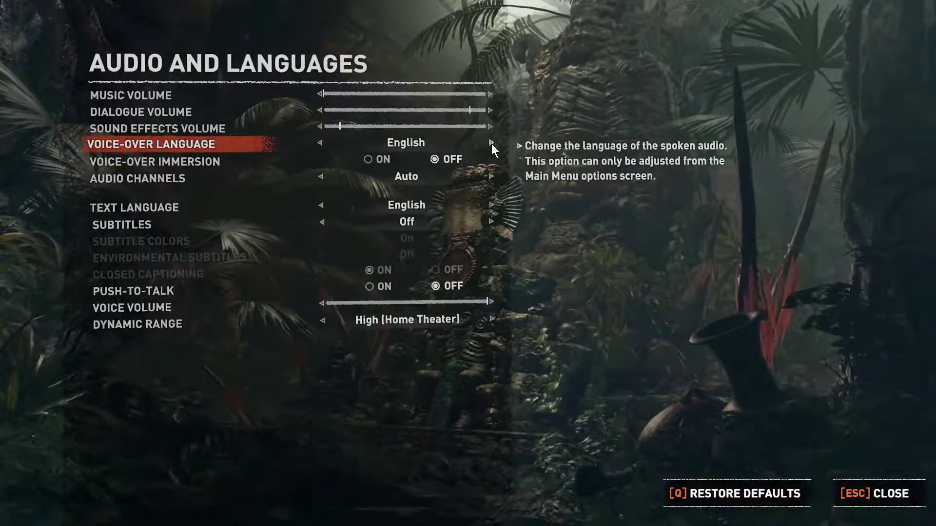
left_click(491, 143)
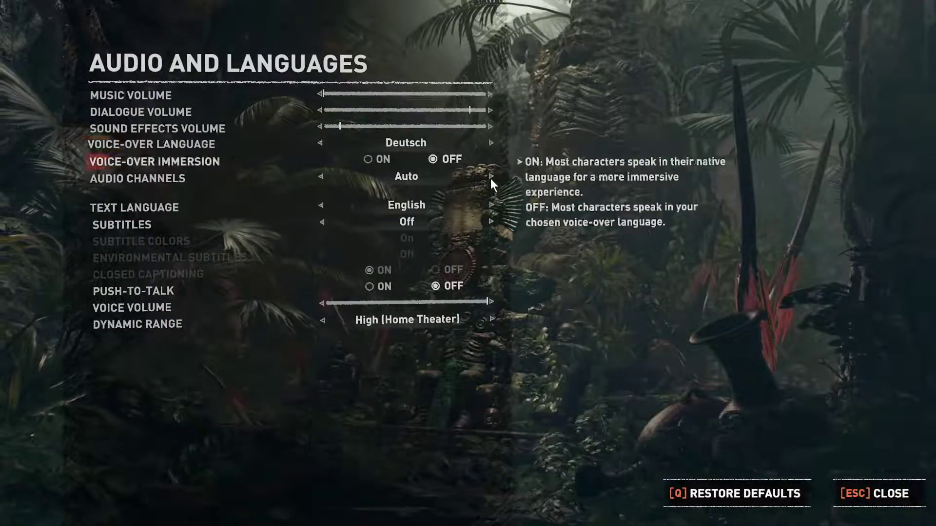
left_click(491, 205)
left_click(490, 206)
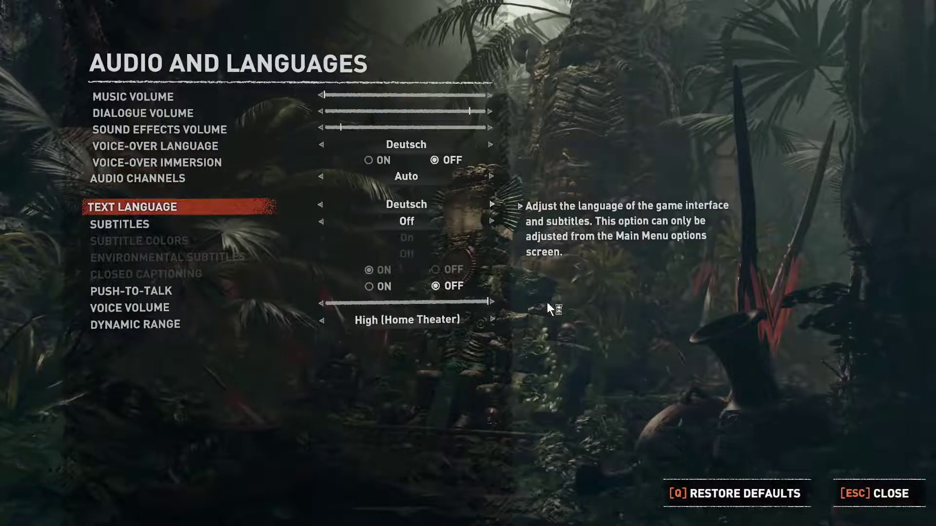
left_click(866, 496)
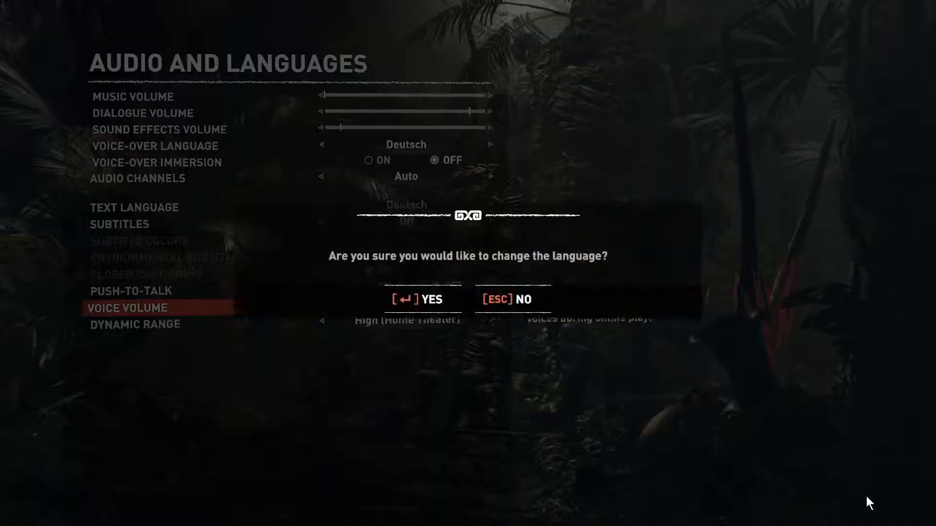
left_click(387, 298)
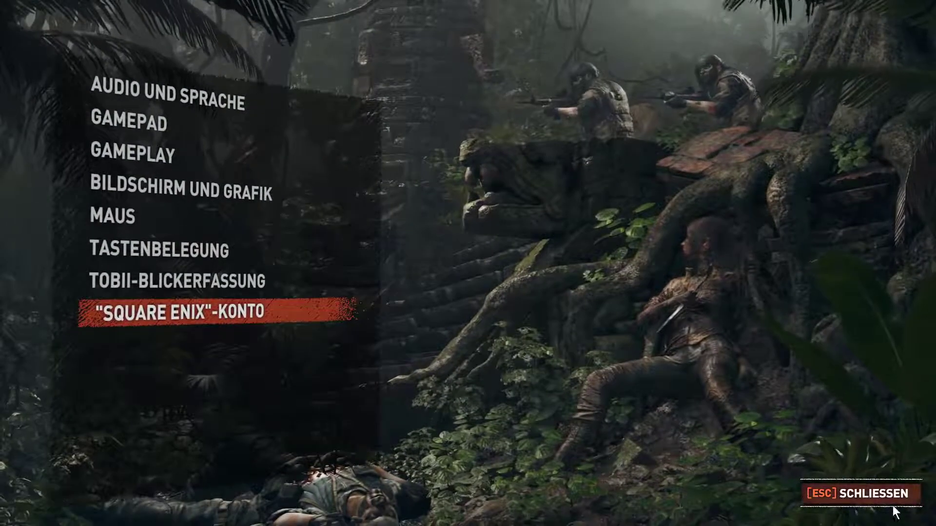
- Quit the game from the main menu with Spiel beenden and Ja
left_click(836, 492)
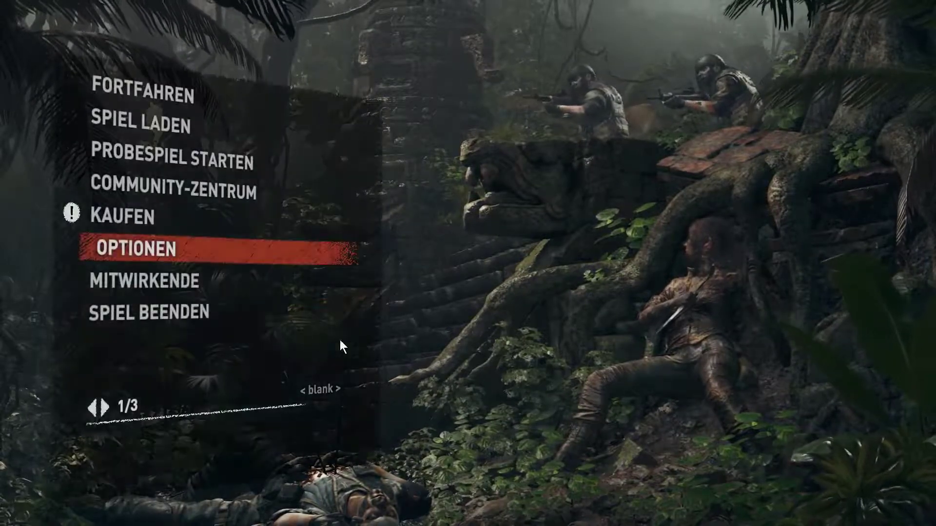
left_click(127, 319)
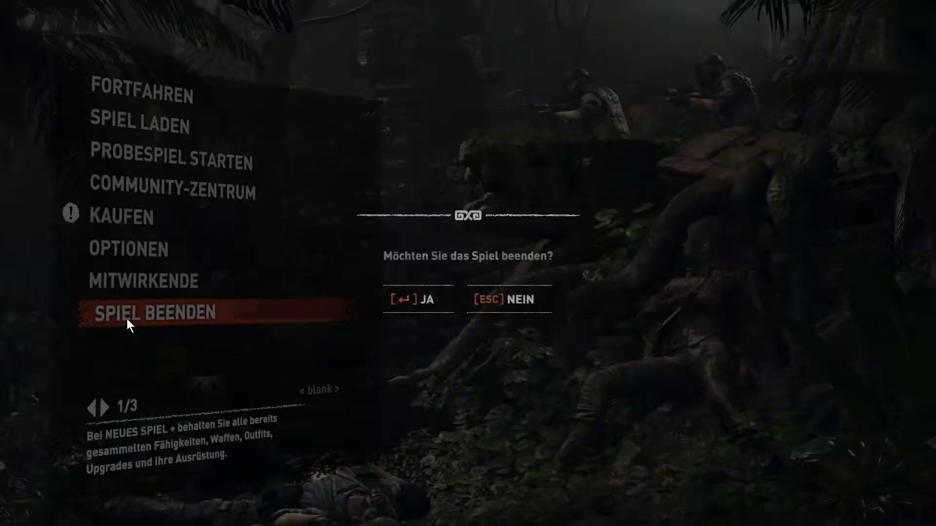
left_click(417, 300)
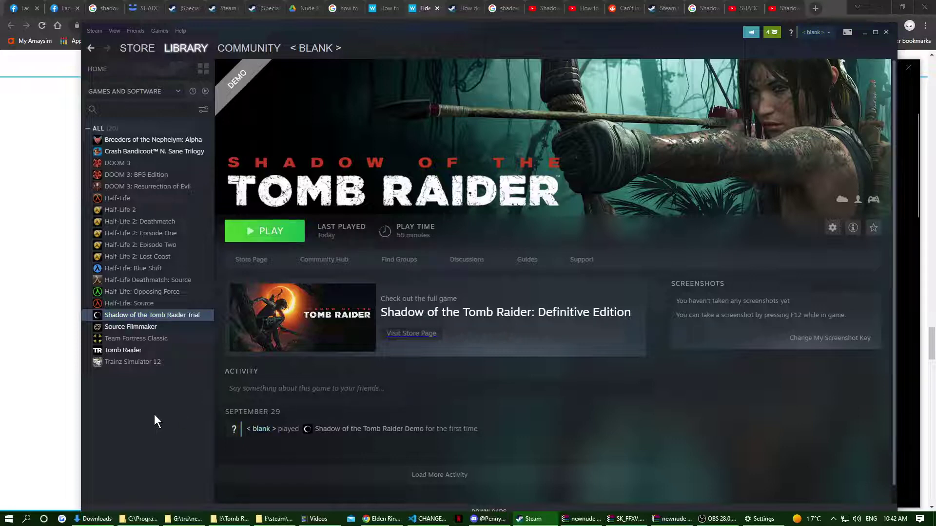
- Change the Trial's game language to English on the Properties Language page
right_click(153, 317)
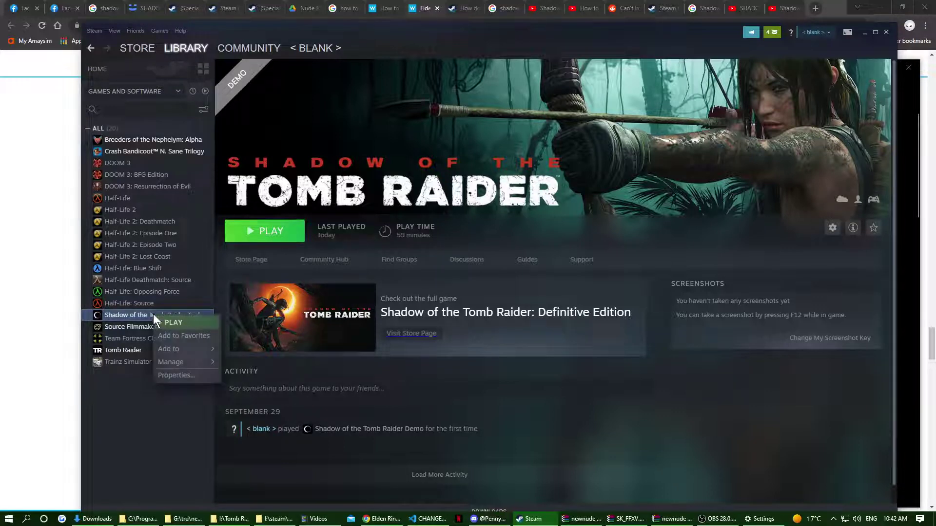
left_click(169, 375)
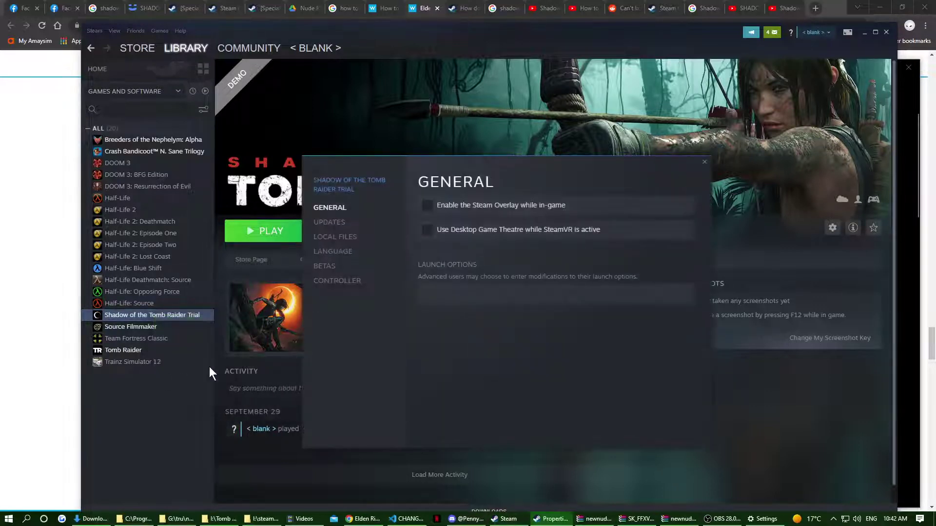
left_click(333, 252)
left_click(477, 219)
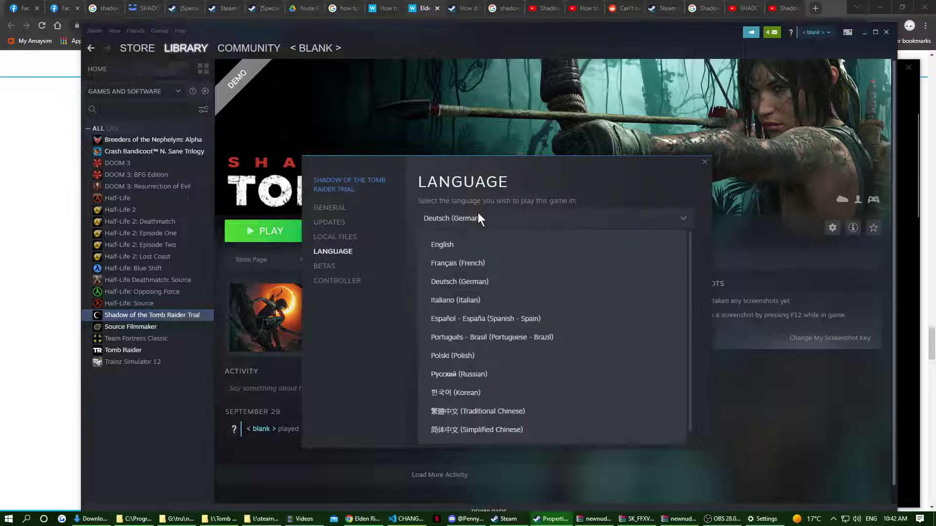
left_click(462, 248)
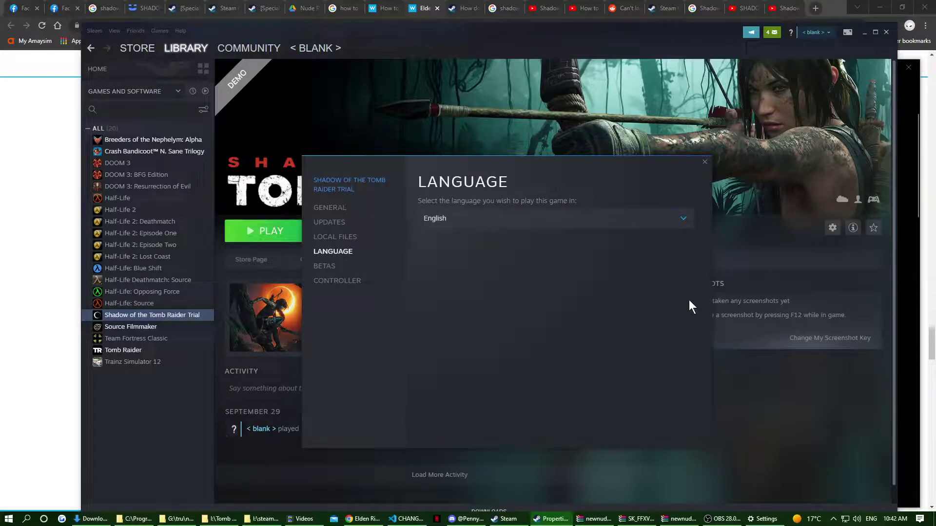
left_click(702, 164)
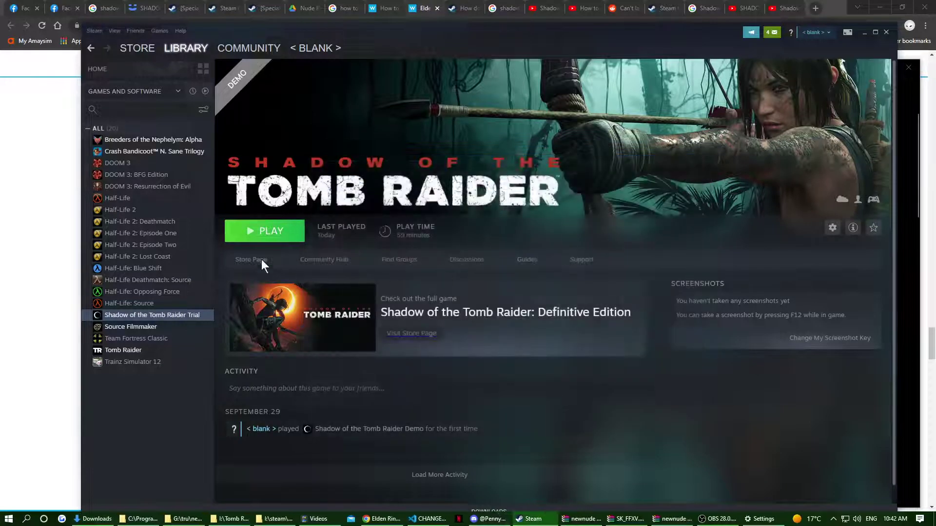
- Launch the Trial and dismiss the 'Could Not Load Localization Table' error
left_click(263, 231)
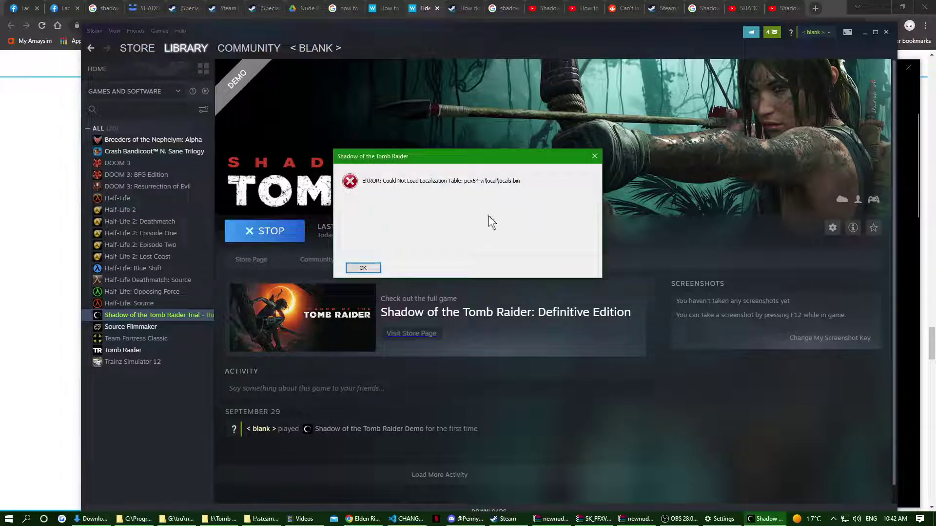
left_click(594, 157)
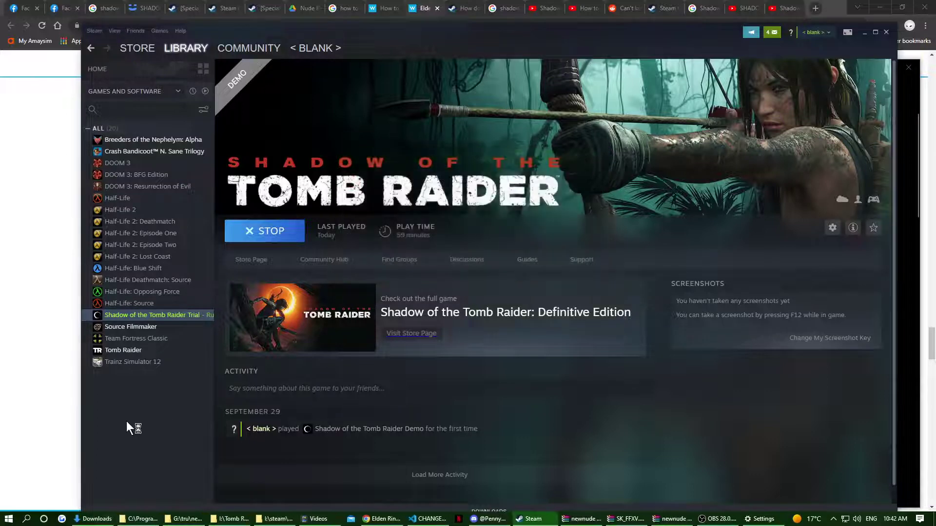
- Set the Trial's game language back to Deutsch (German) and start the update download
right_click(136, 317)
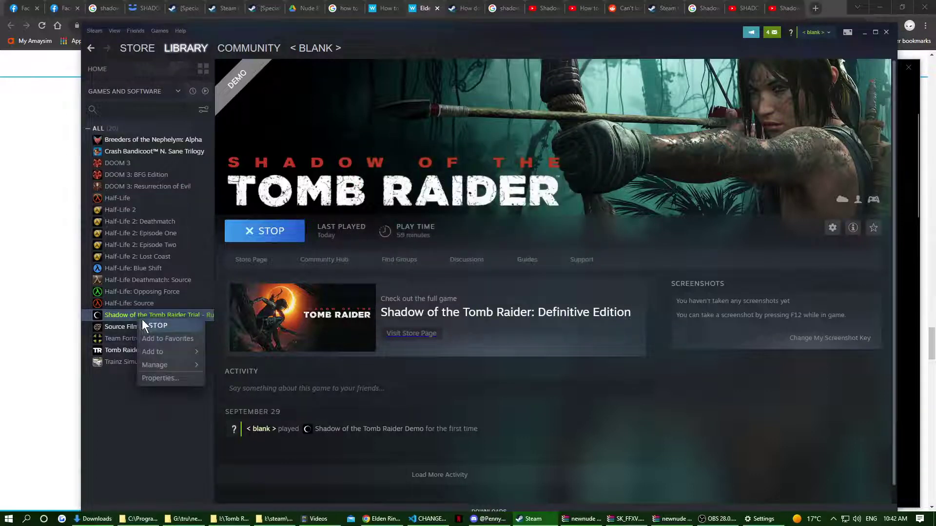
left_click(148, 375)
left_click(337, 257)
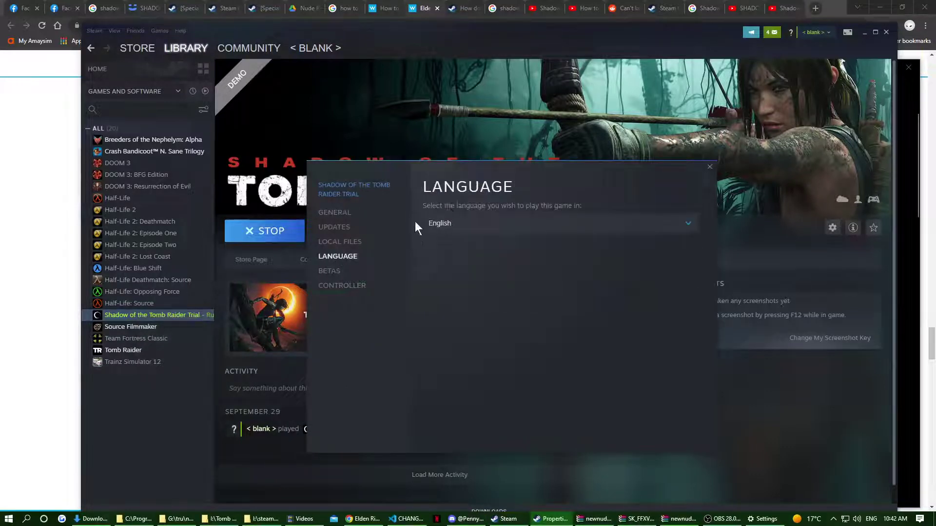
left_click(469, 226)
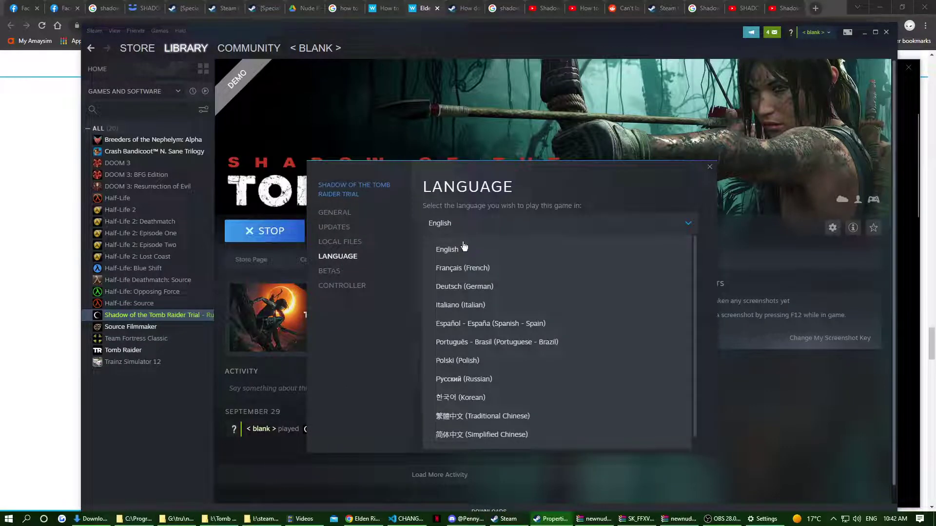
left_click(457, 287)
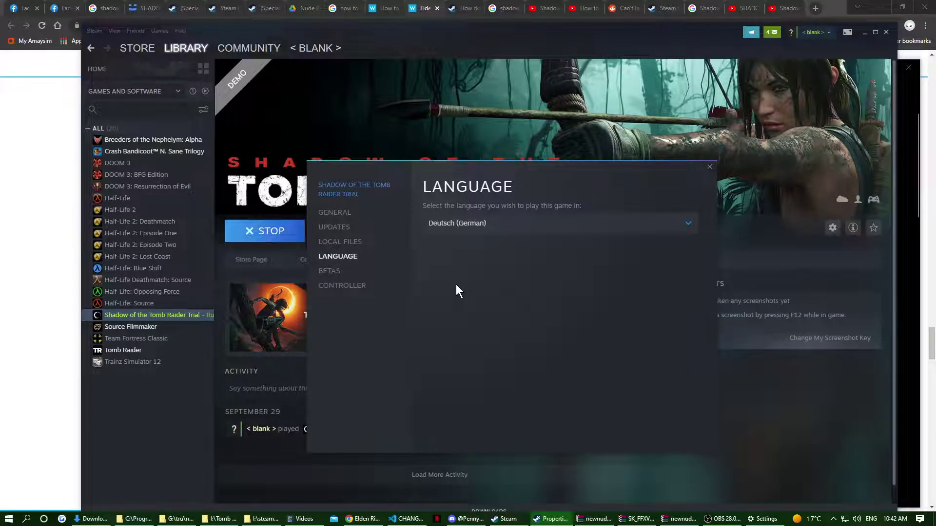
left_click(707, 168)
left_click(269, 232)
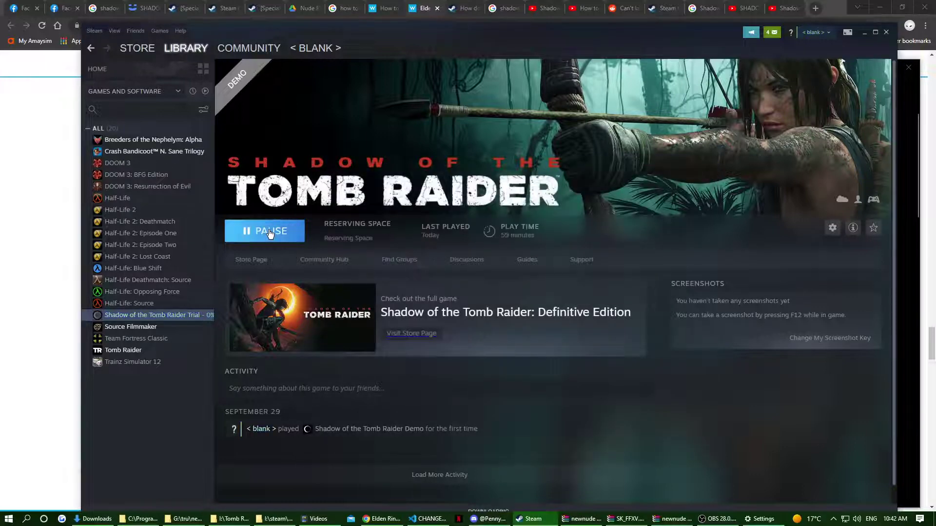